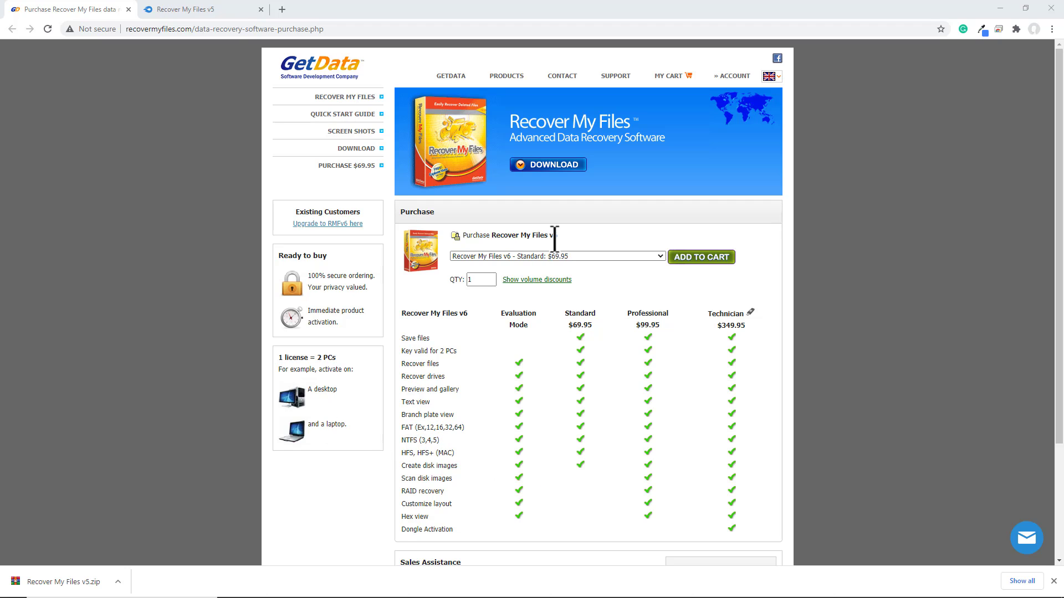
Open the downloaded Recover My Files v5.zip archive and run the Recover My Files v5.exe installer inside it
{"action": "left_click", "coordinate": [199, 8]}
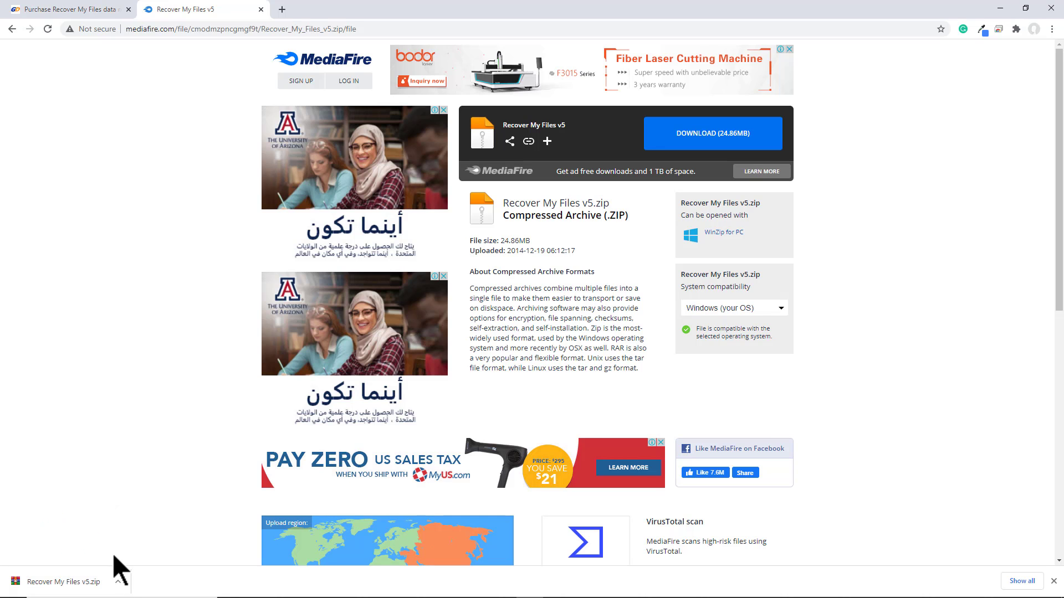
{"action": "left_click", "coordinate": [86, 581]}
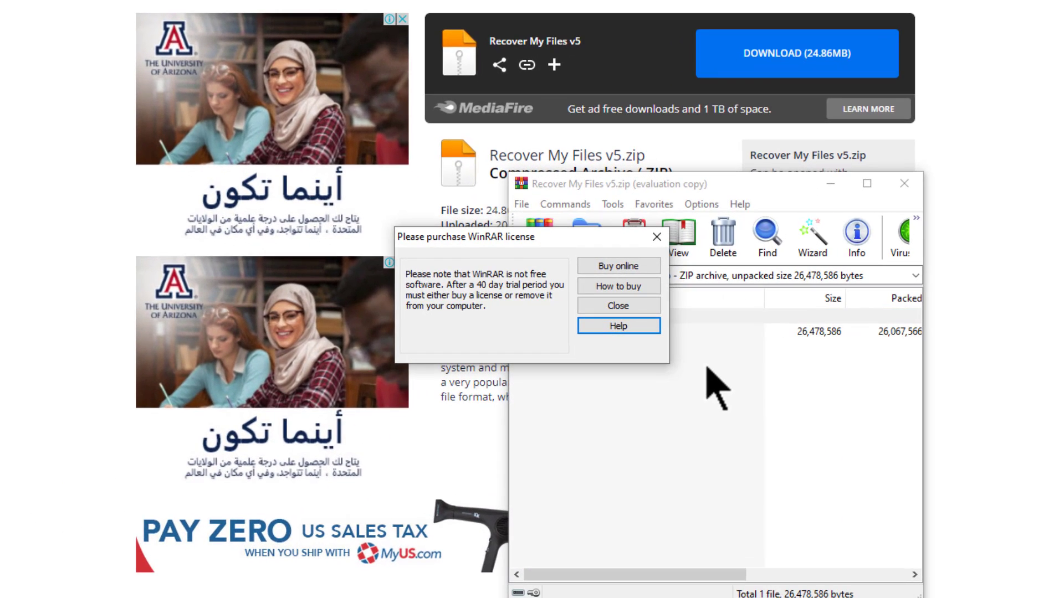
{"action": "left_click", "coordinate": [658, 238]}
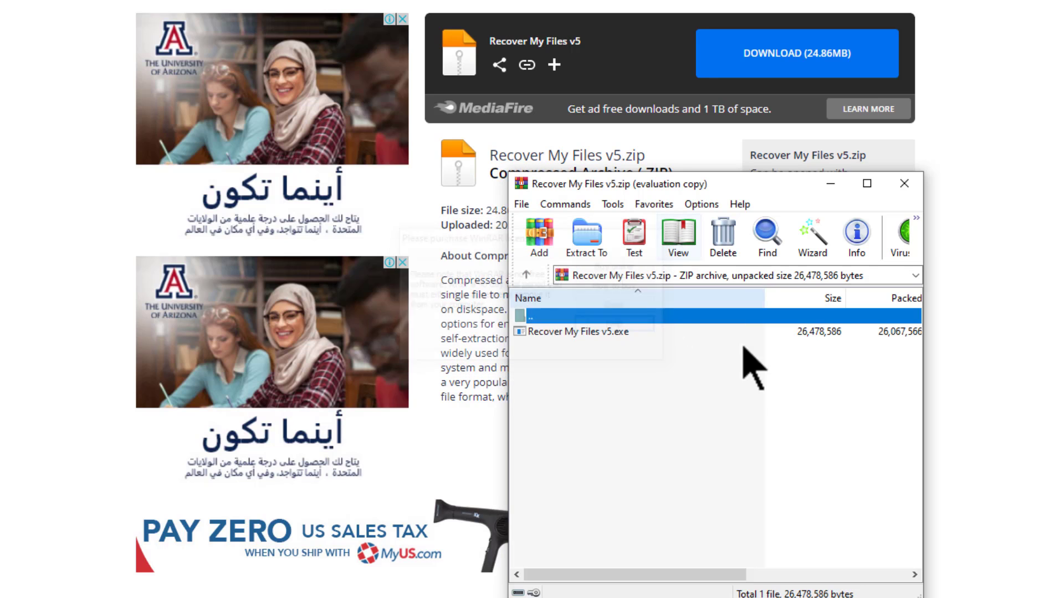
{"action": "double_click", "coordinate": [560, 332]}
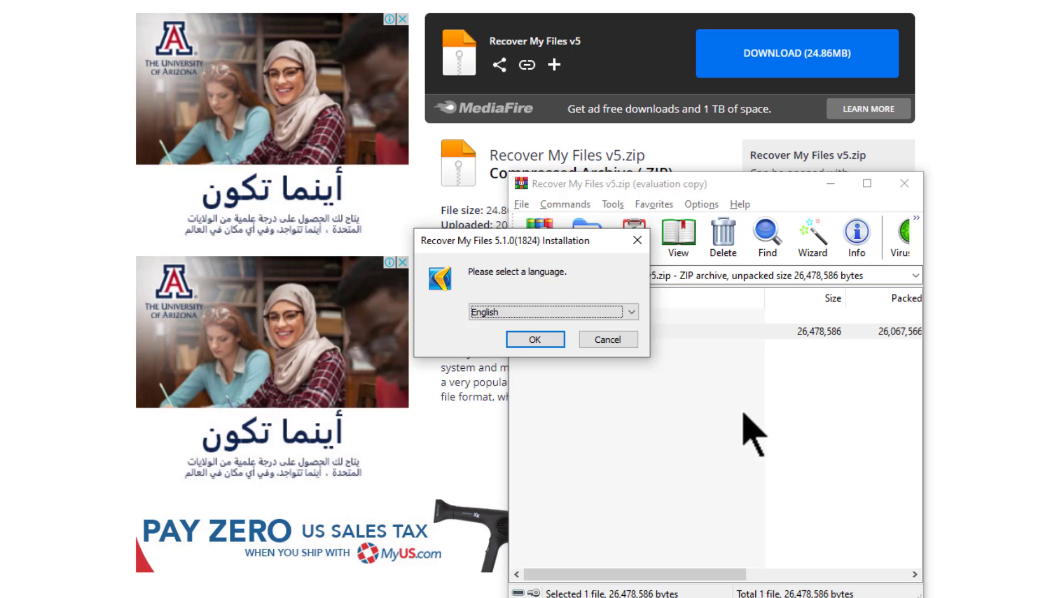
Install Recover My Files in English to the default folder with a desktop icon
{"action": "left_click", "coordinate": [546, 341]}
{"action": "left_click", "coordinate": [634, 435]}
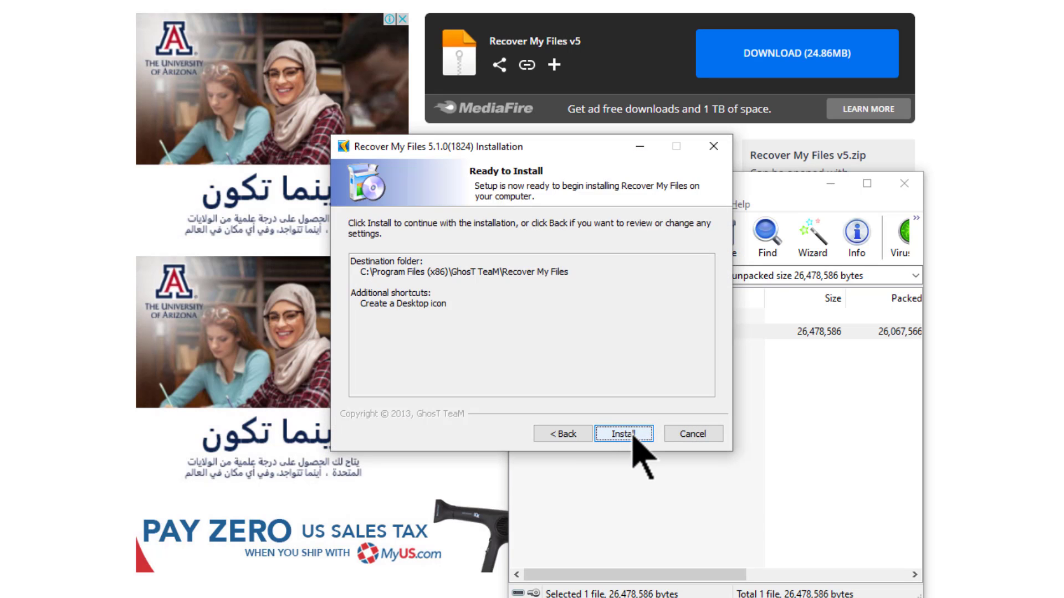
{"action": "left_click", "coordinate": [634, 434]}
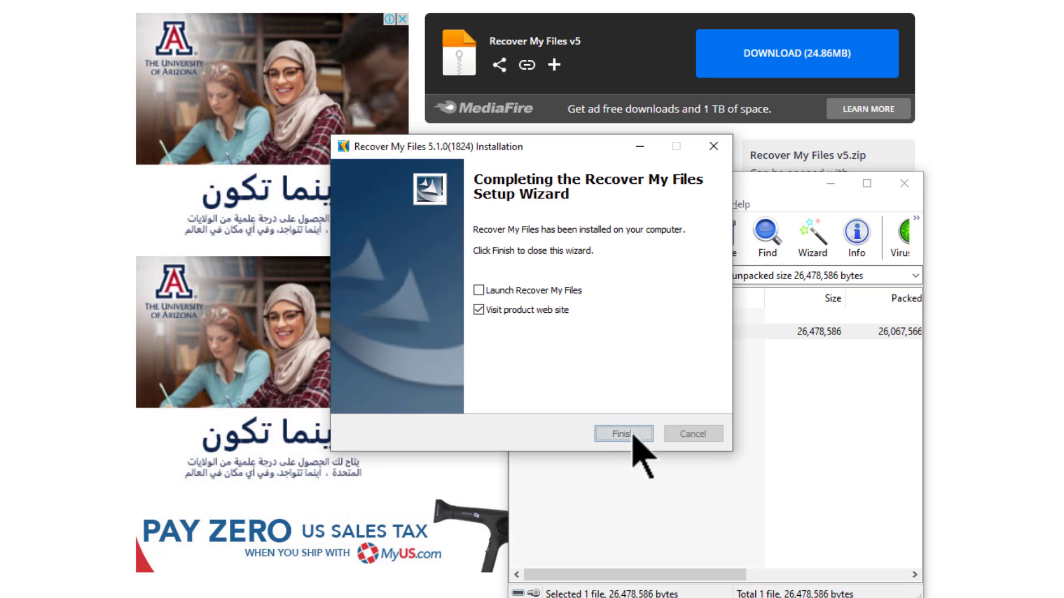
Finish the setup with Launch Recover My Files enabled, and cancel the recovery wizard that opens
{"action": "left_click", "coordinate": [546, 290]}
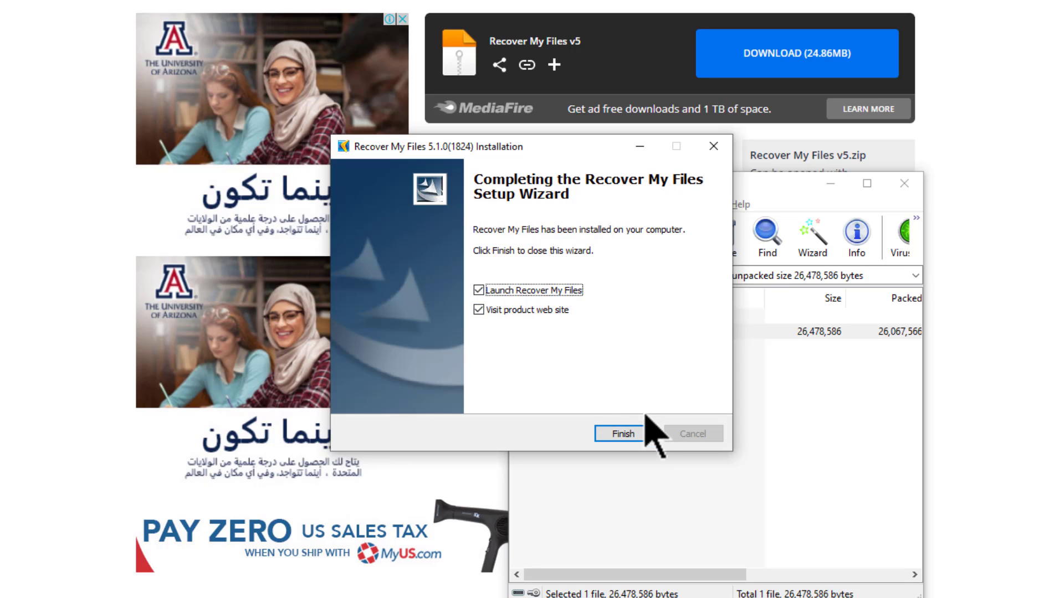
{"action": "left_click", "coordinate": [525, 312]}
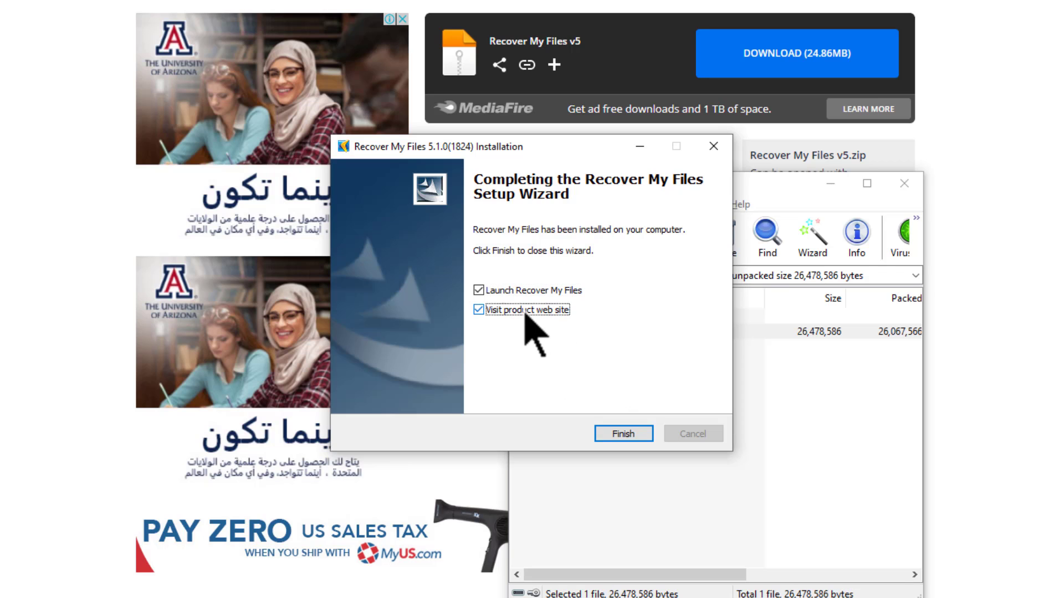
{"action": "left_click", "coordinate": [645, 438]}
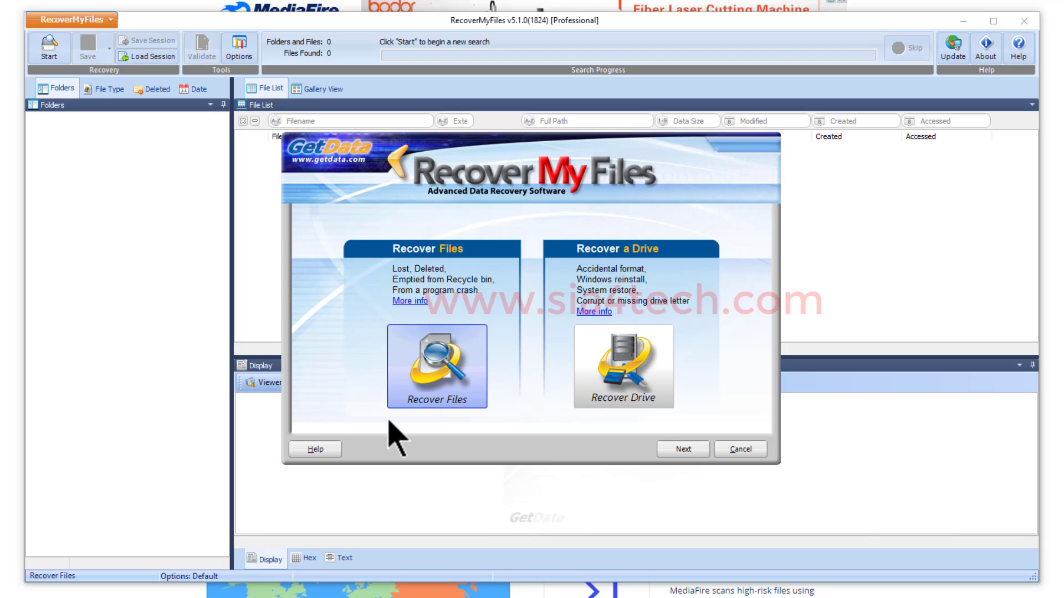
{"action": "left_click", "coordinate": [737, 450]}
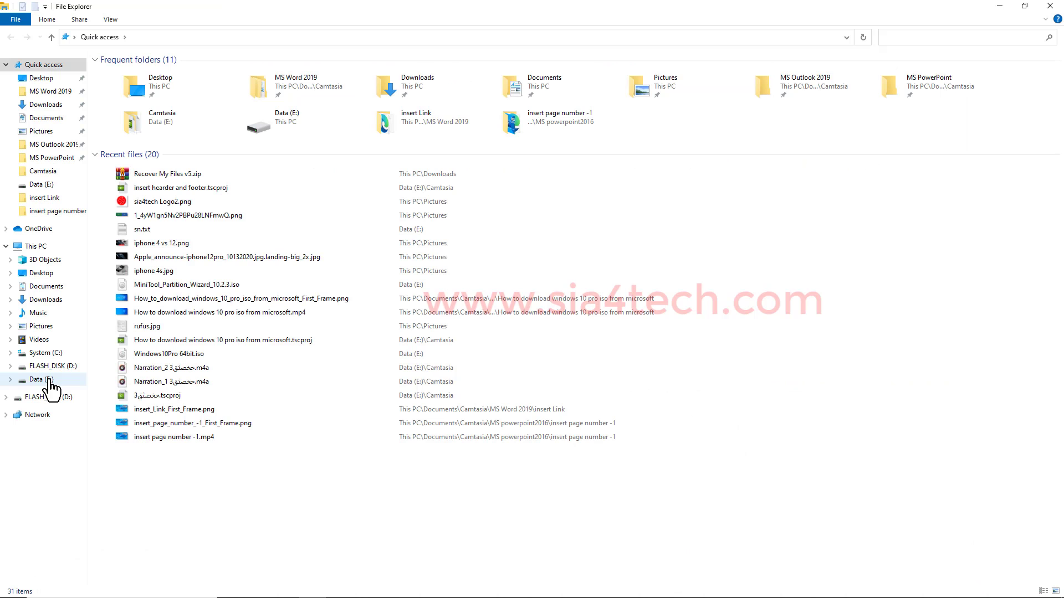
Show the contents of FLASH_DISK (D:) as extra large icons and highlight the Word document, followed by the PowerPoint file
{"action": "left_click", "coordinate": [54, 368]}
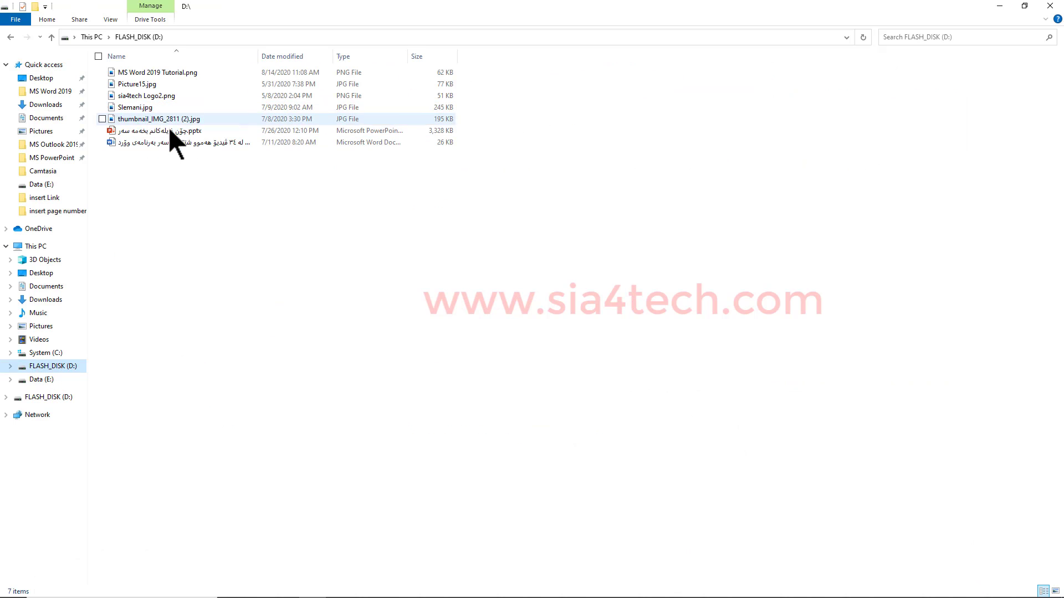
{"action": "left_click", "coordinate": [110, 19]}
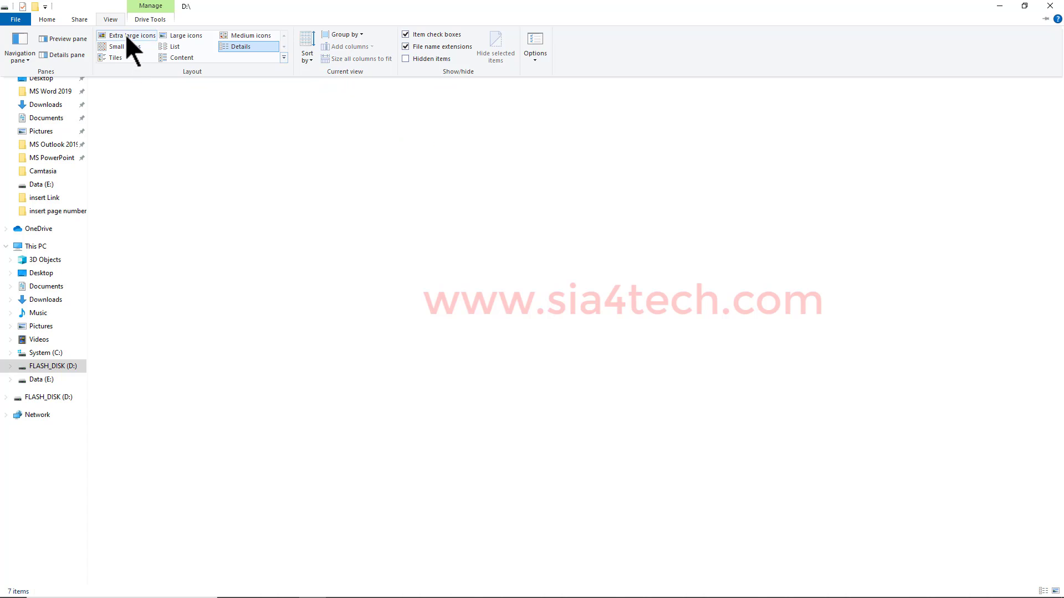
{"action": "left_click", "coordinate": [125, 35]}
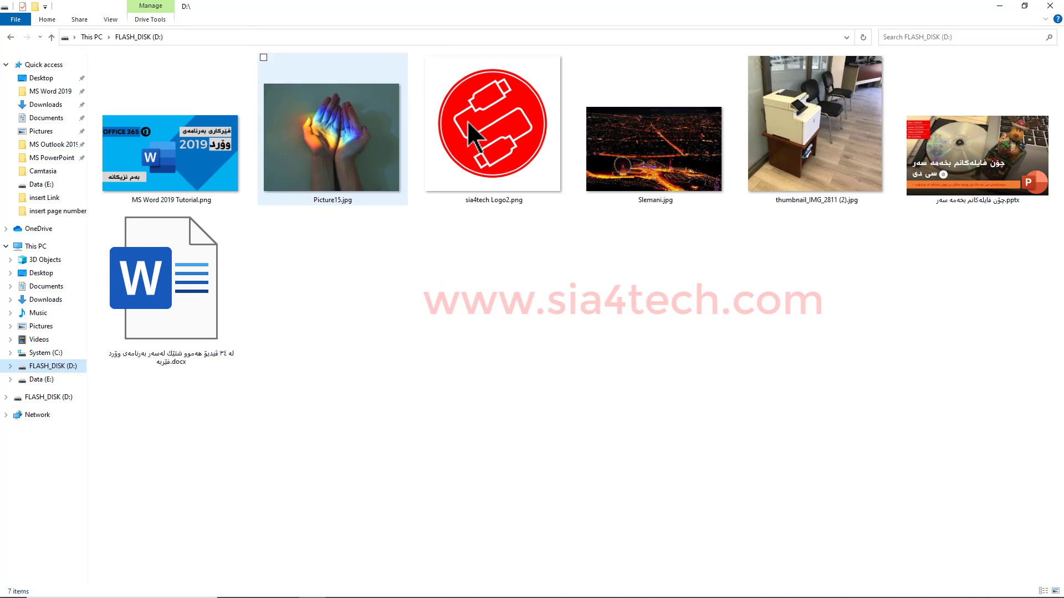
{"action": "left_click", "coordinate": [154, 291]}
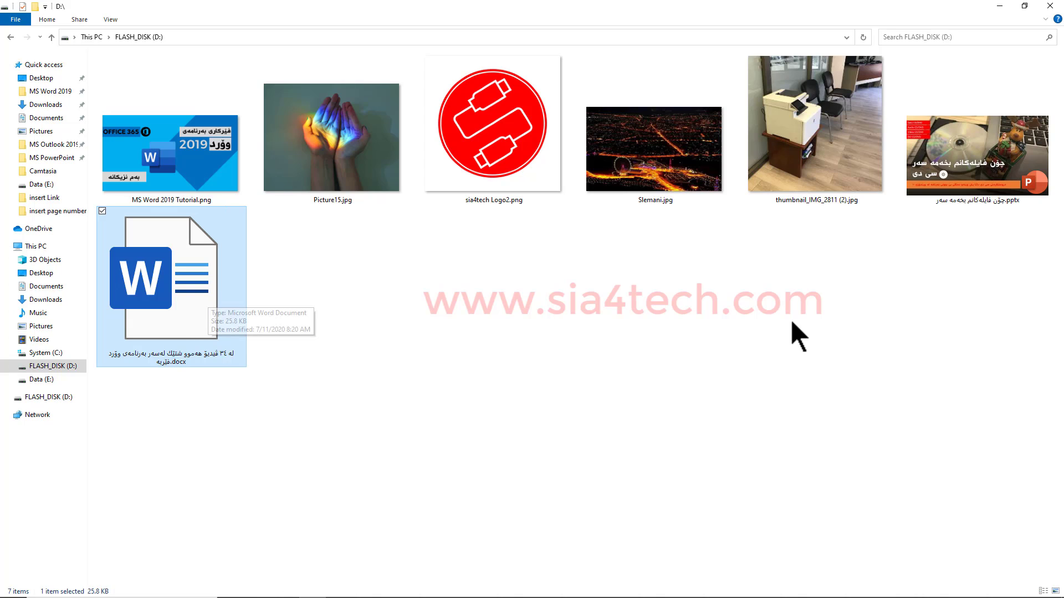
{"action": "left_click", "coordinate": [962, 165]}
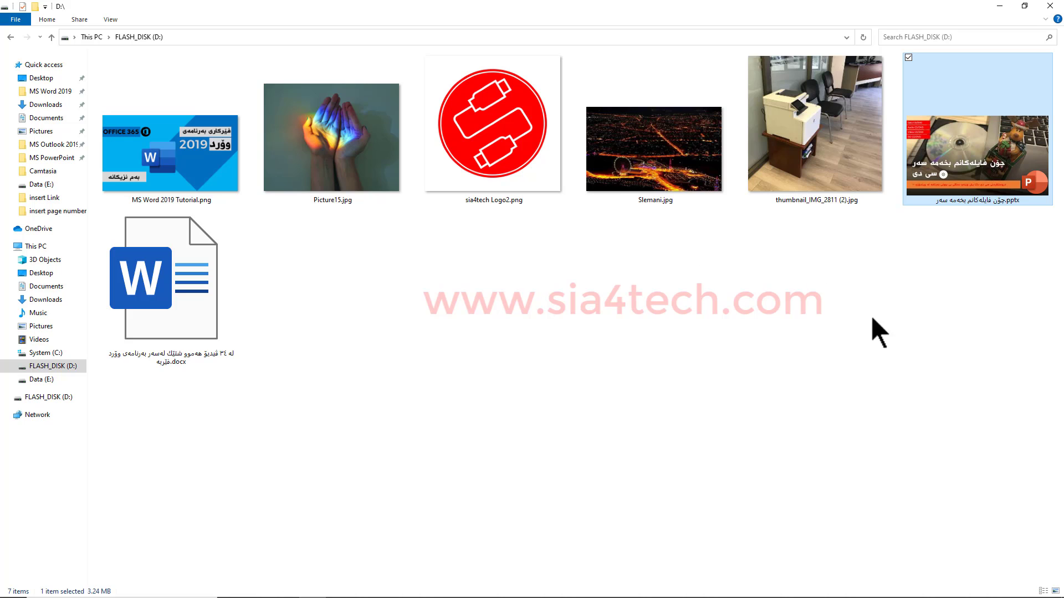
Delete all the files on FLASH_DISK (D:)
{"action": "left_click_drag", "start_coordinate": [966, 390], "coordinate": [152, 92]}
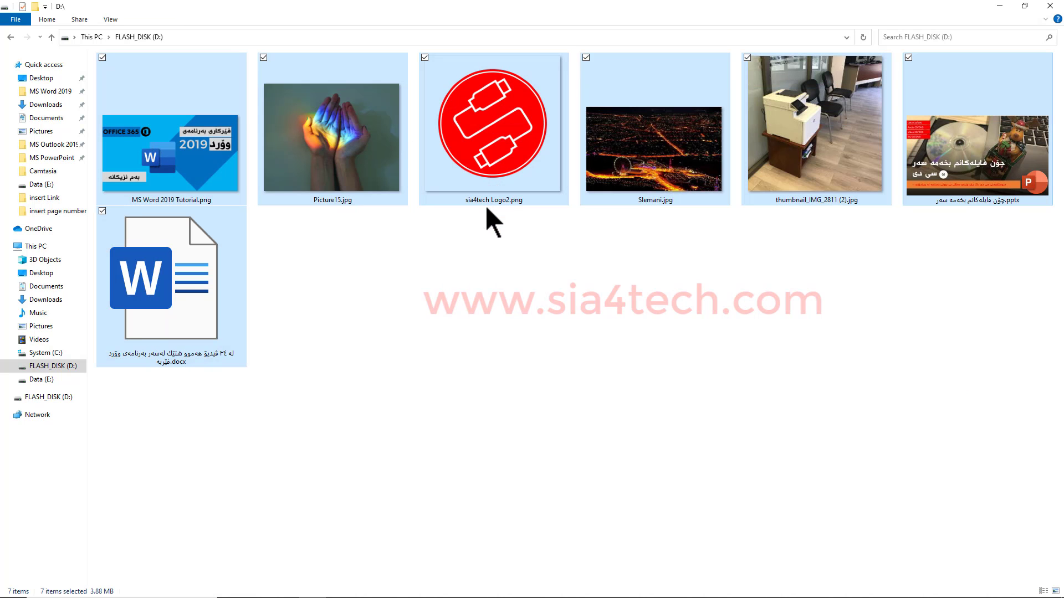
{"action": "key", "text": "Delete"}
{"action": "left_click", "coordinate": [570, 312]}
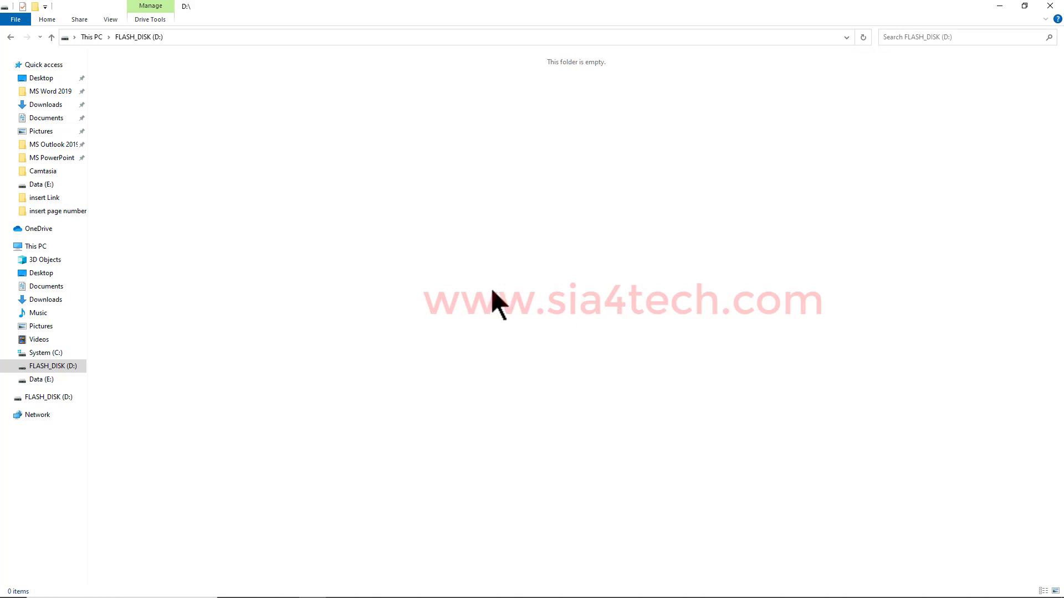
Quick-format the D: flash drive as FAT32 with the volume label FLASH_
{"action": "right_click", "coordinate": [48, 368]}
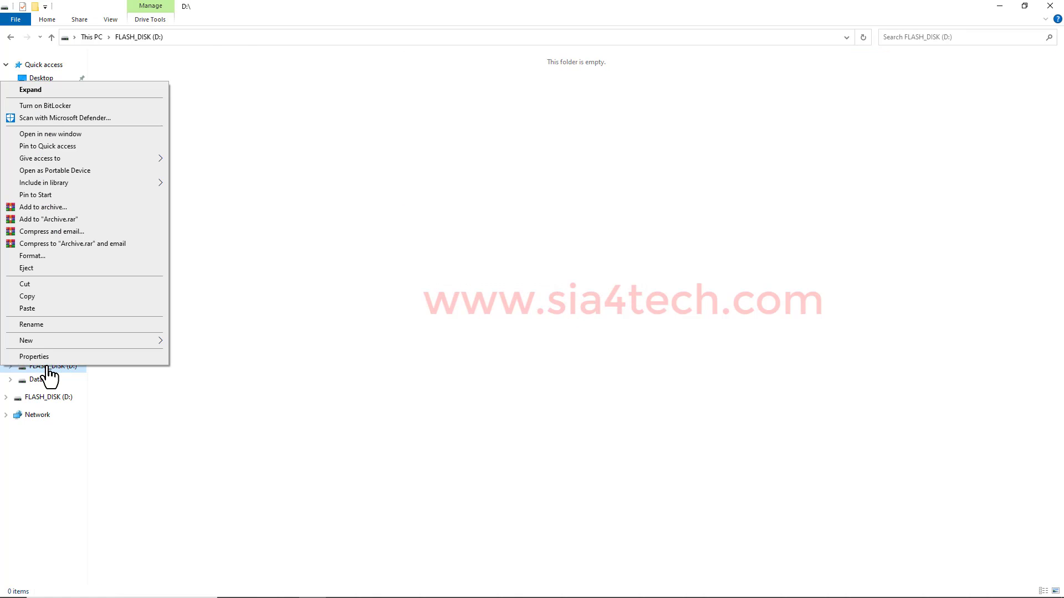
{"action": "left_click", "coordinate": [56, 258]}
{"action": "left_click", "coordinate": [124, 258]}
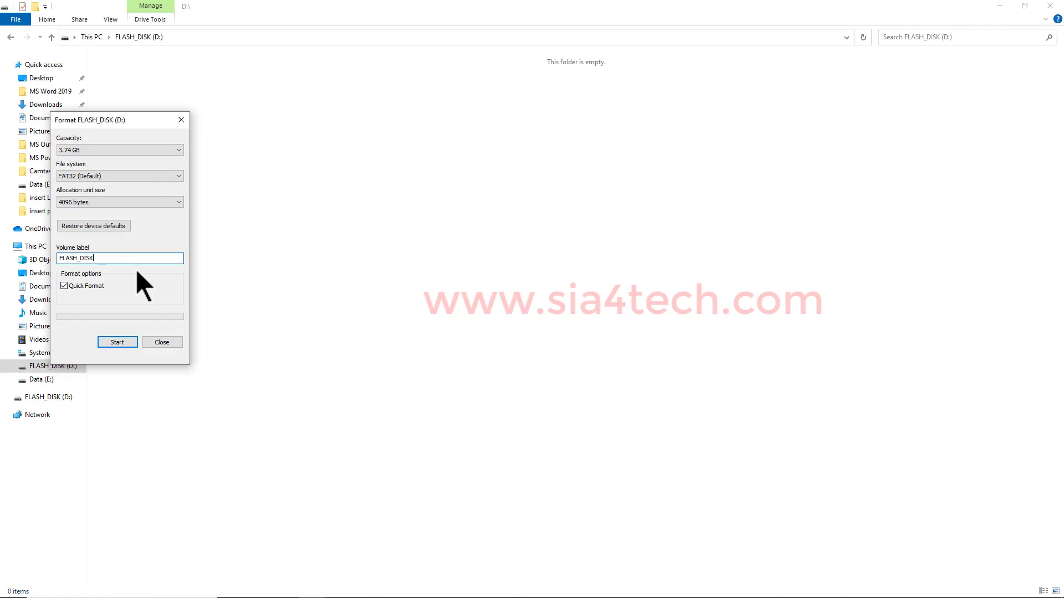
{"action": "key", "text": "BackSpace"}
{"action": "key", "text": "BackSpace"}
{"action": "key", "text": "BackSpace"}
{"action": "left_click", "coordinate": [126, 341]}
{"action": "left_click", "coordinate": [545, 304]}
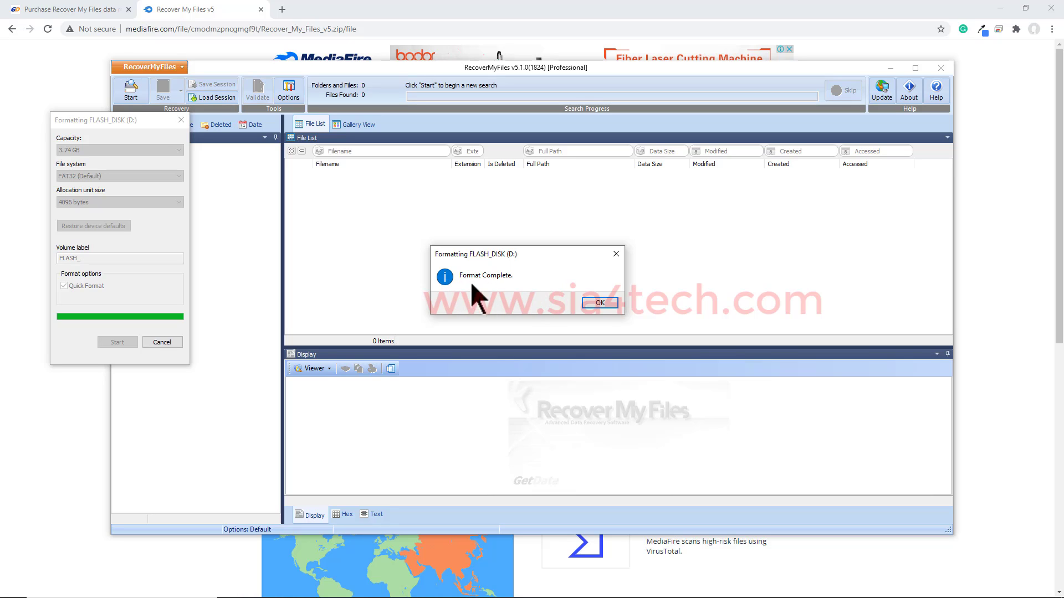
{"action": "left_click", "coordinate": [600, 304]}
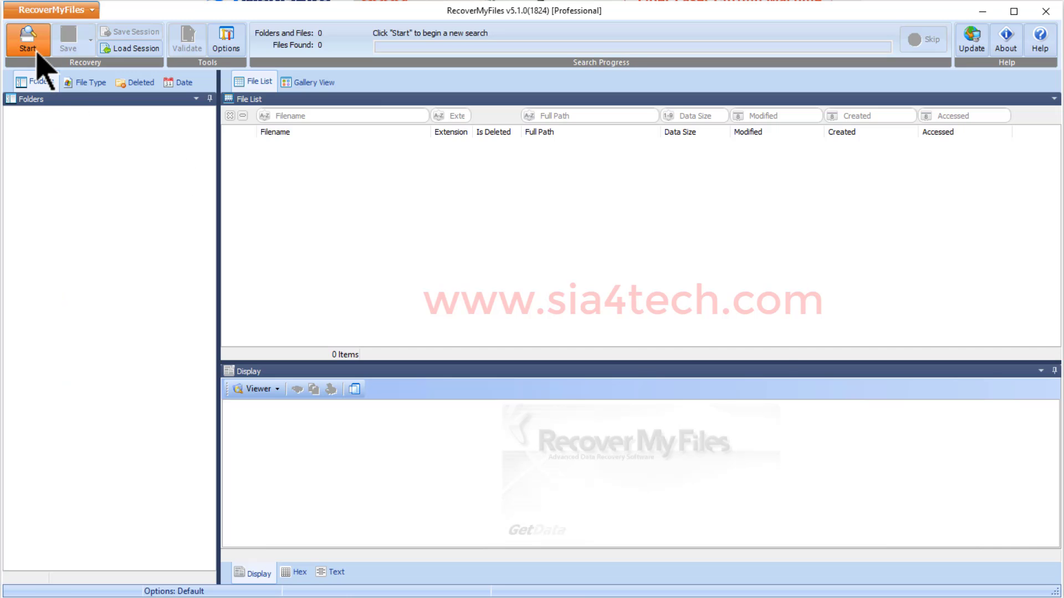
Start a Recover Files search in Recover My Files and choose the D: flash drive as the drive to search
{"action": "left_click", "coordinate": [29, 40]}
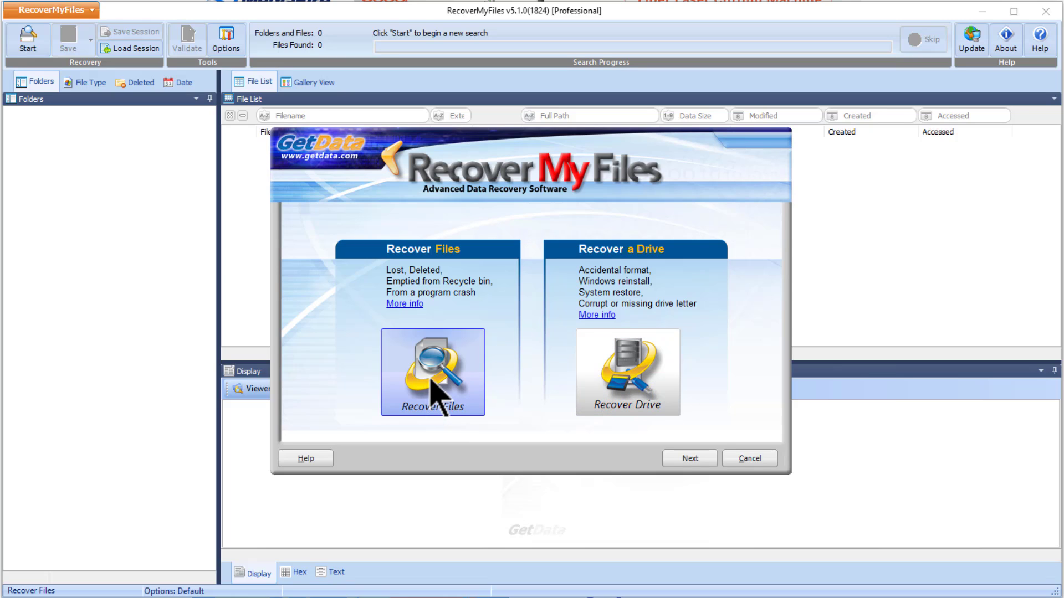
{"action": "left_click", "coordinate": [694, 461]}
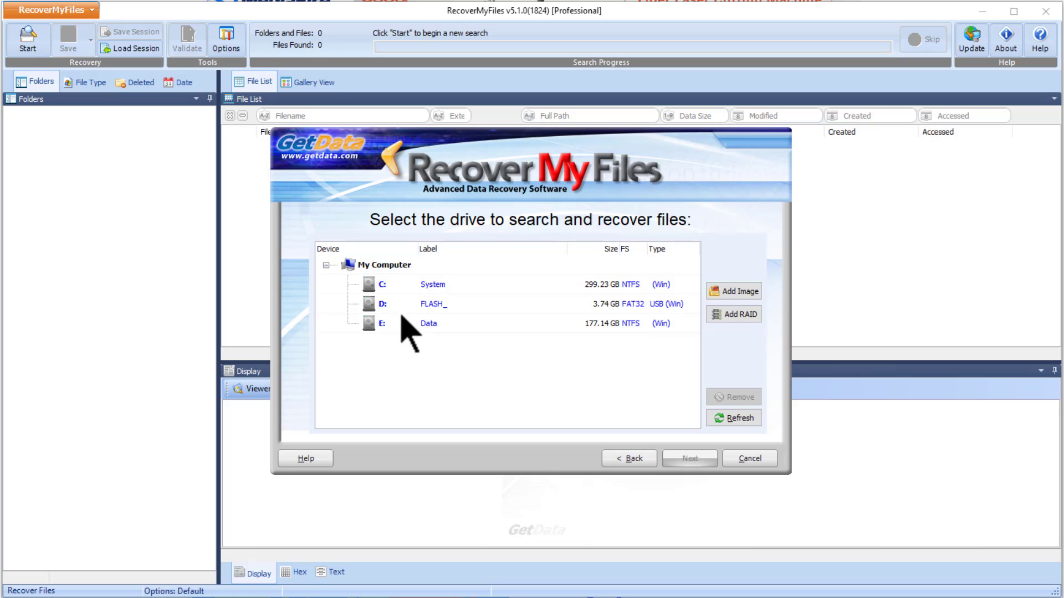
{"action": "left_click", "coordinate": [381, 305]}
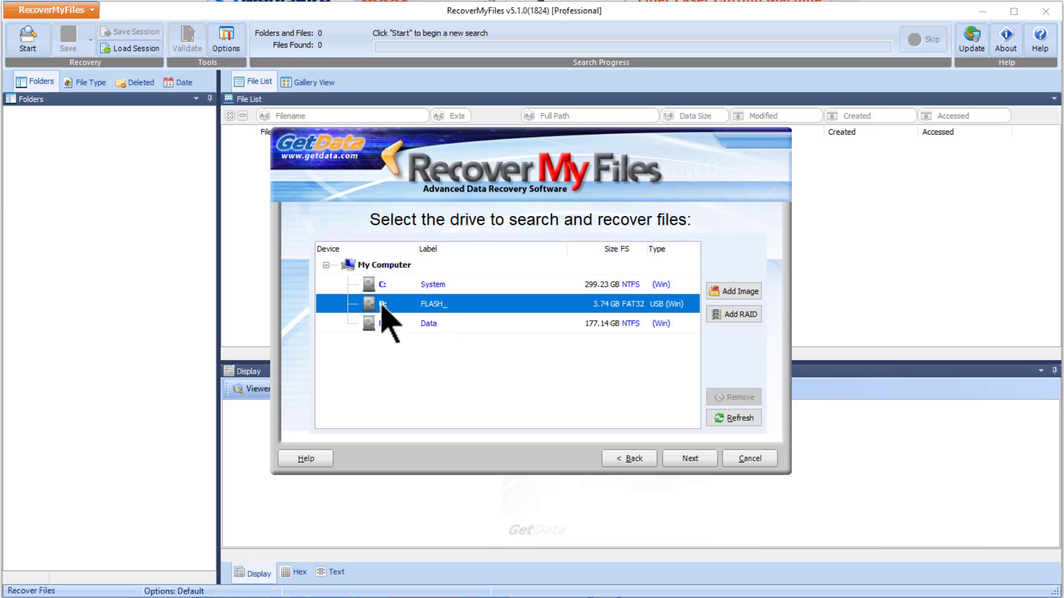
{"action": "left_click", "coordinate": [694, 460]}
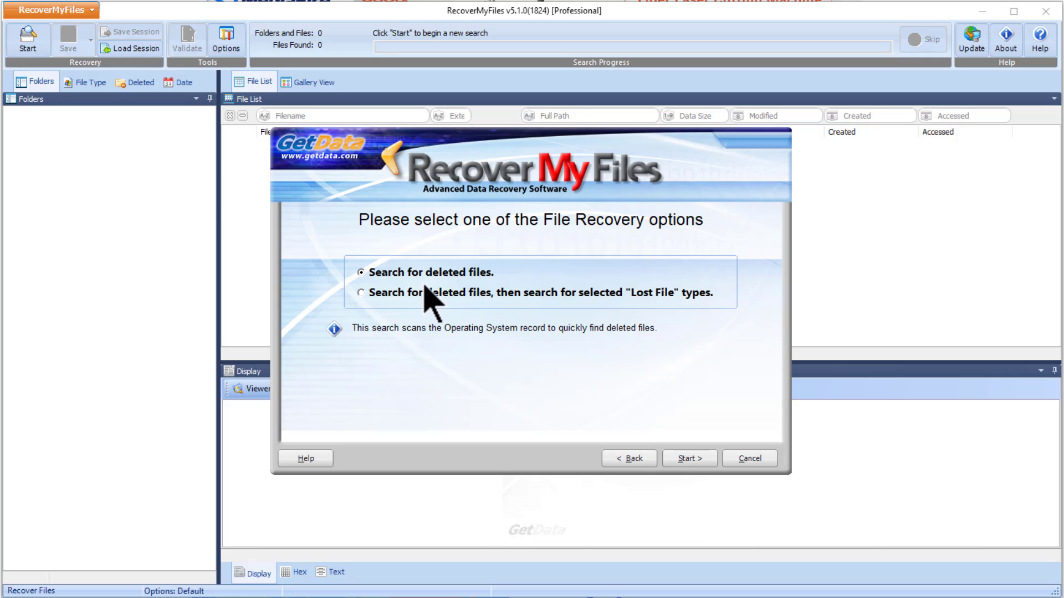
Run a search for deleted files plus "Lost File" types, covering JPEG Digital Camera, Microsoft Word Document and Word DocX files
{"action": "left_click", "coordinate": [365, 297]}
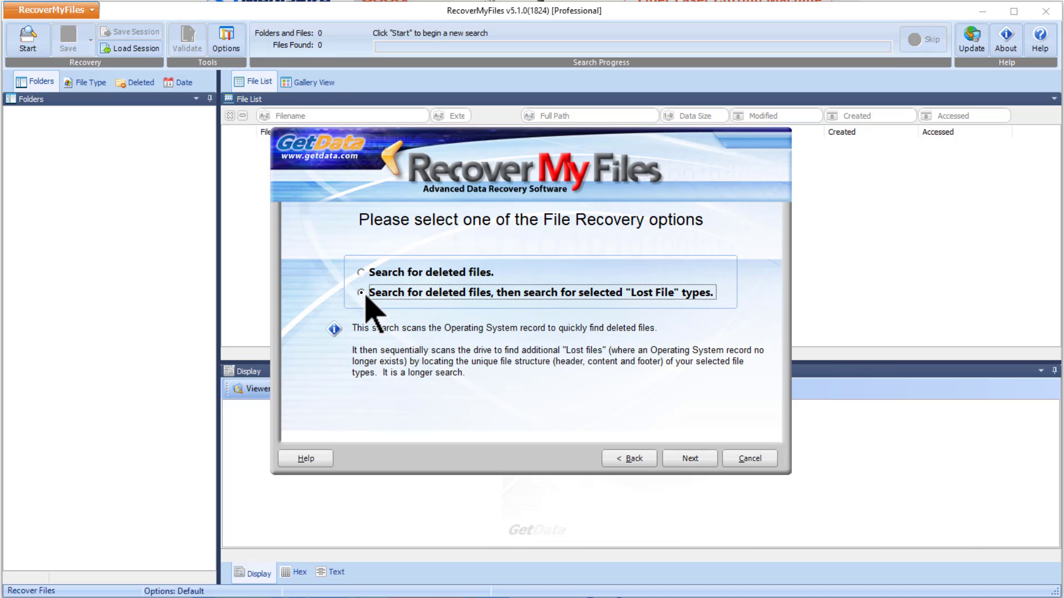
{"action": "left_click", "coordinate": [690, 460]}
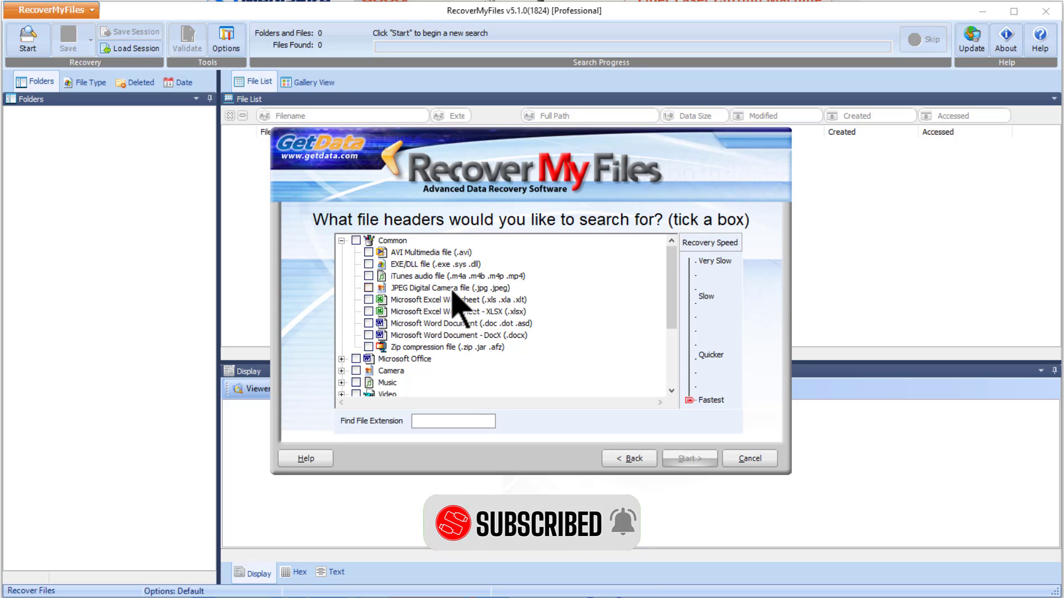
{"action": "left_click", "coordinate": [369, 287]}
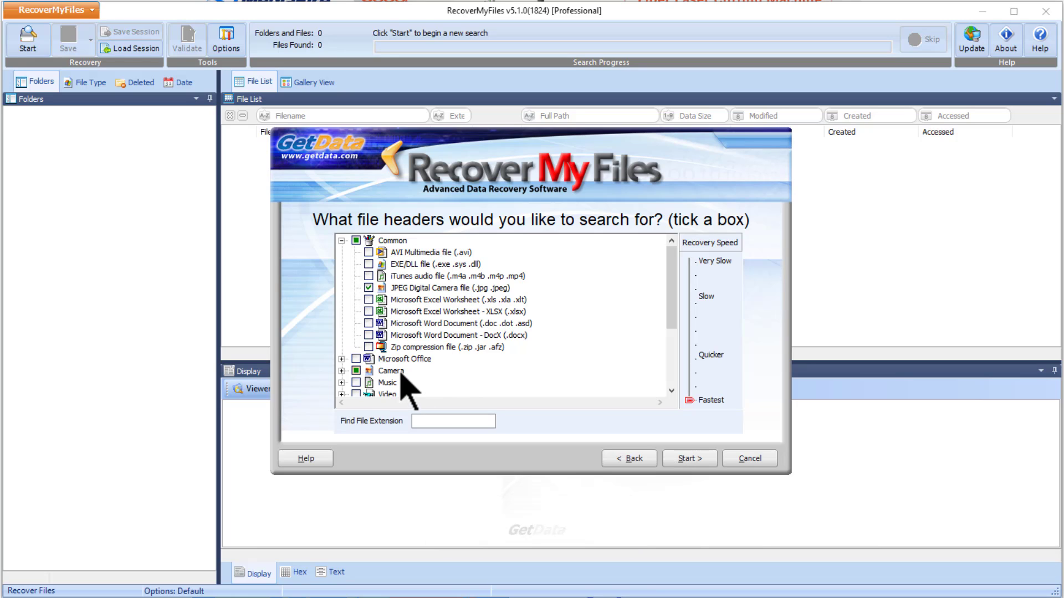
{"action": "left_click", "coordinate": [368, 323]}
{"action": "left_click", "coordinate": [368, 335]}
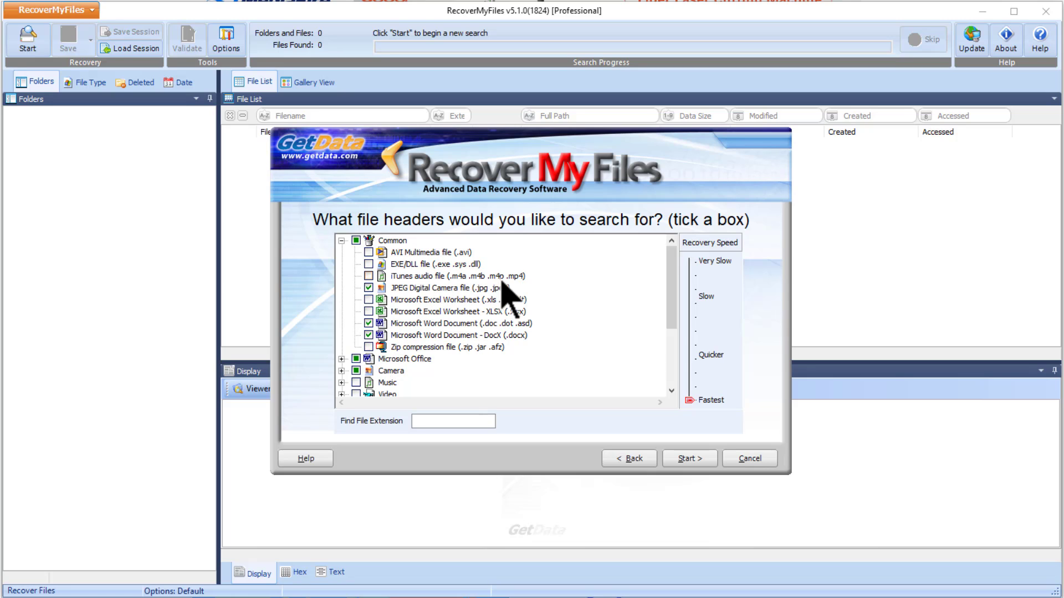
{"action": "mouse_move", "coordinate": [669, 304]}
{"action": "left_mouse_down"}
{"action": "mouse_move", "coordinate": [670, 386]}
{"action": "mouse_move", "coordinate": [680, 310]}
{"action": "left_mouse_up"}
{"action": "left_click", "coordinate": [688, 459]}
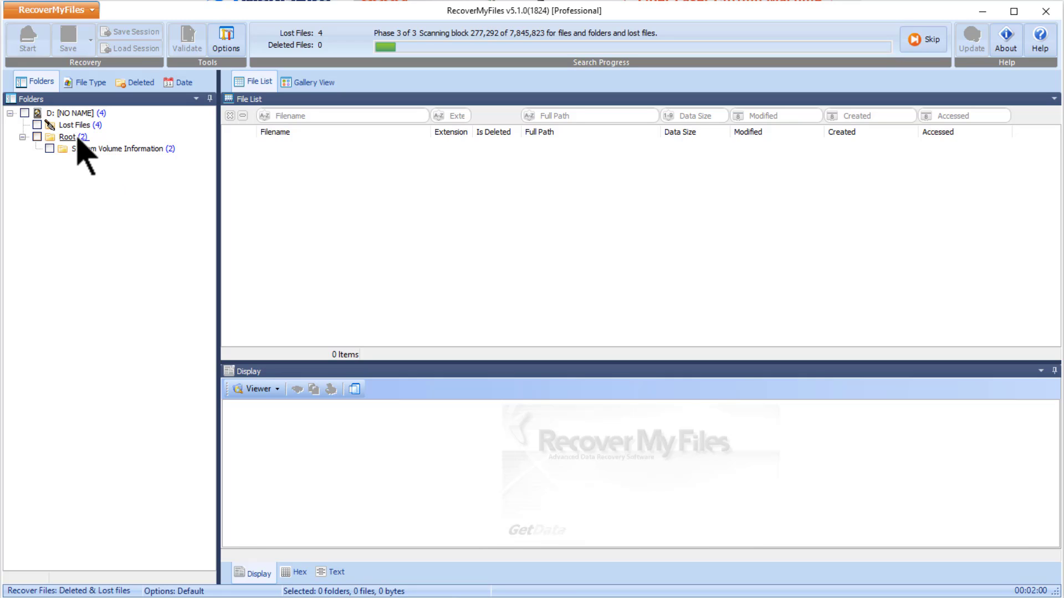
Preview the JPG files in the Lost Files folder and dismiss the notice once the search ends
{"action": "left_click", "coordinate": [76, 128]}
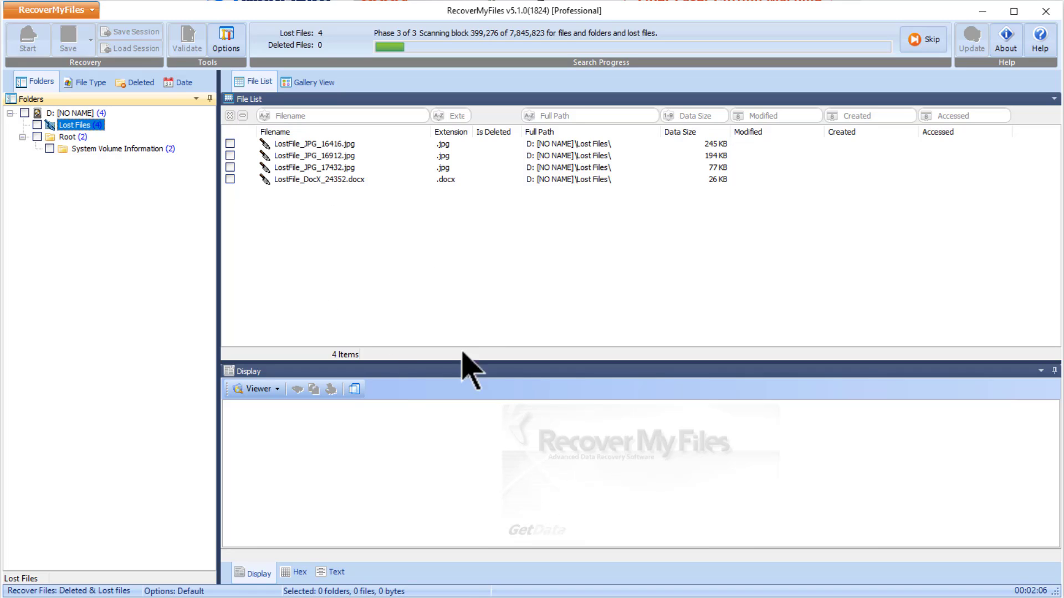
{"action": "left_click", "coordinate": [313, 145]}
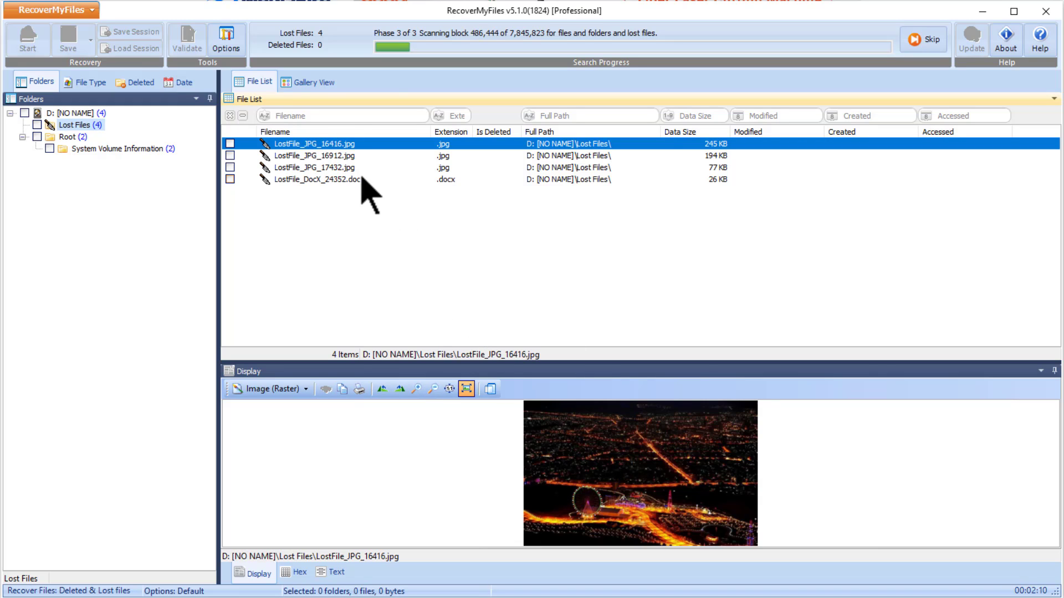
{"action": "left_click", "coordinate": [338, 157]}
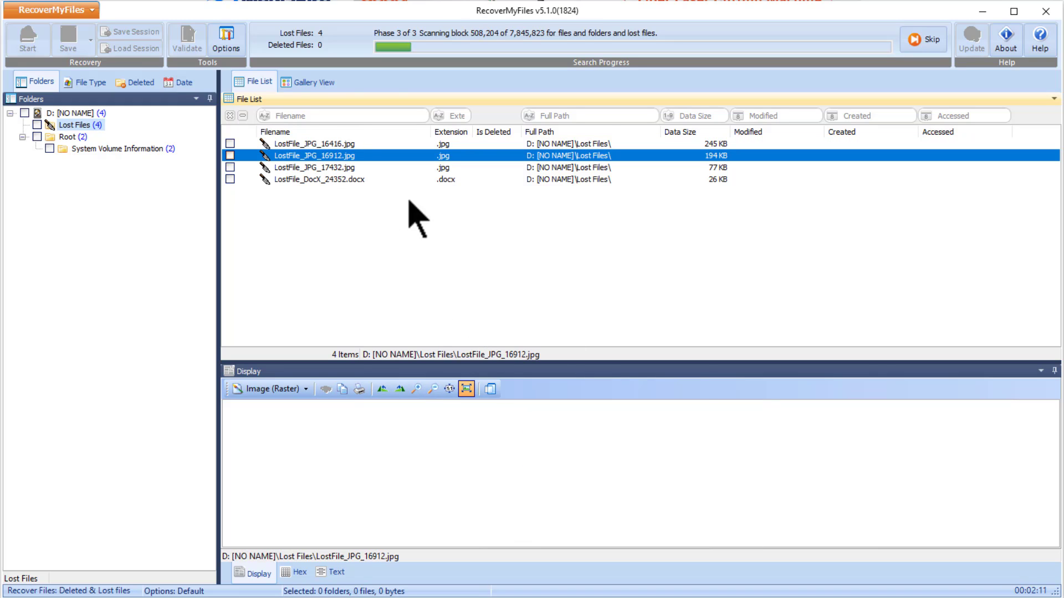
{"action": "left_click", "coordinate": [339, 167]}
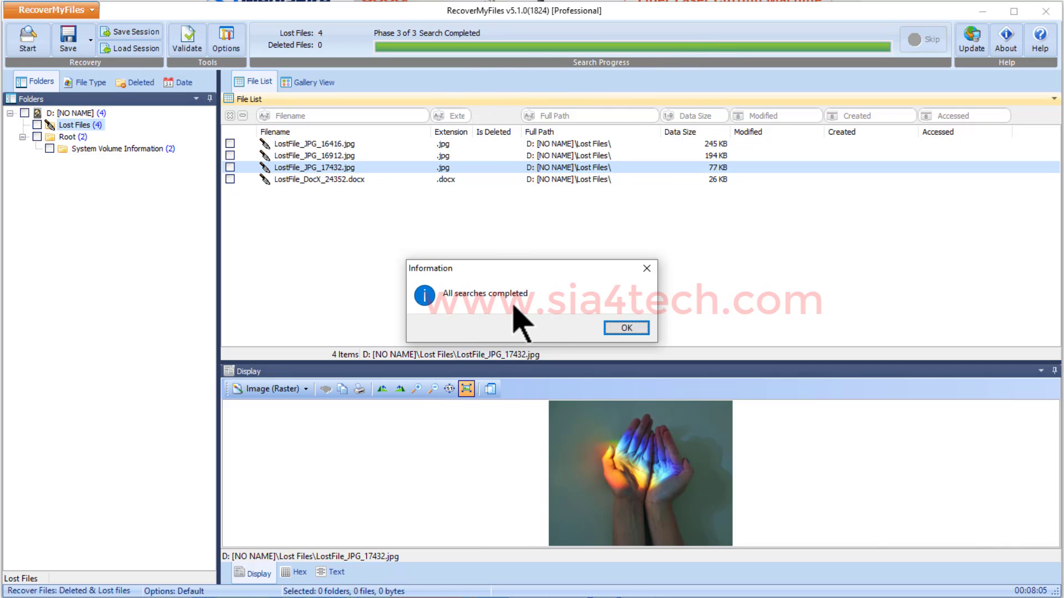
{"action": "left_click", "coordinate": [625, 328]}
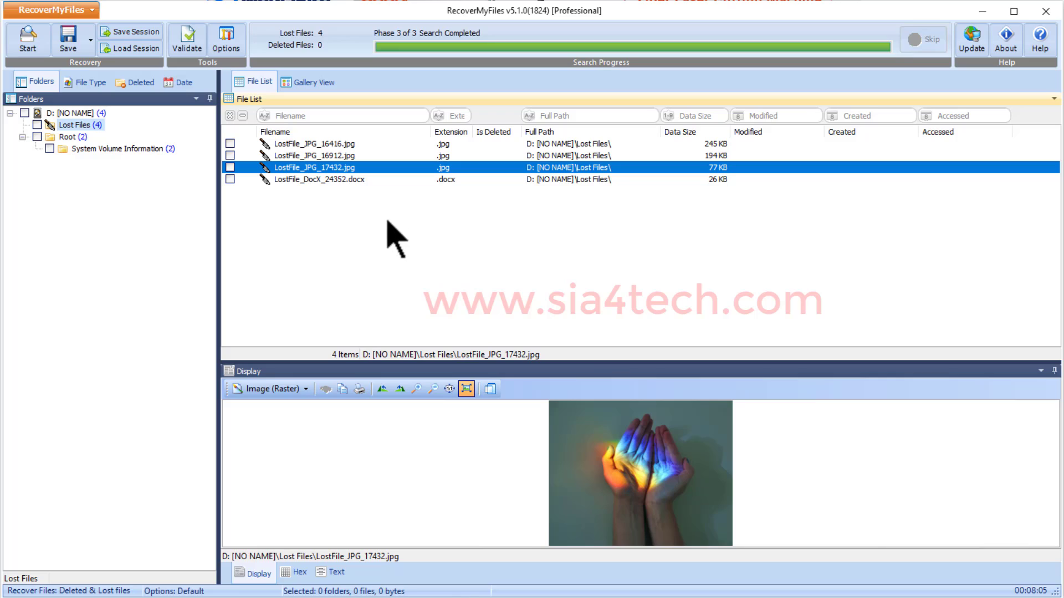
Mark all three recovered JPG files and the DOCX file in the Lost Files folder for saving
{"action": "left_click", "coordinate": [230, 155]}
{"action": "left_click", "coordinate": [230, 167]}
{"action": "left_click", "coordinate": [230, 144]}
{"action": "left_click", "coordinate": [230, 179]}
Save the marked files to the location E:\my lost files
{"action": "left_click", "coordinate": [82, 47]}
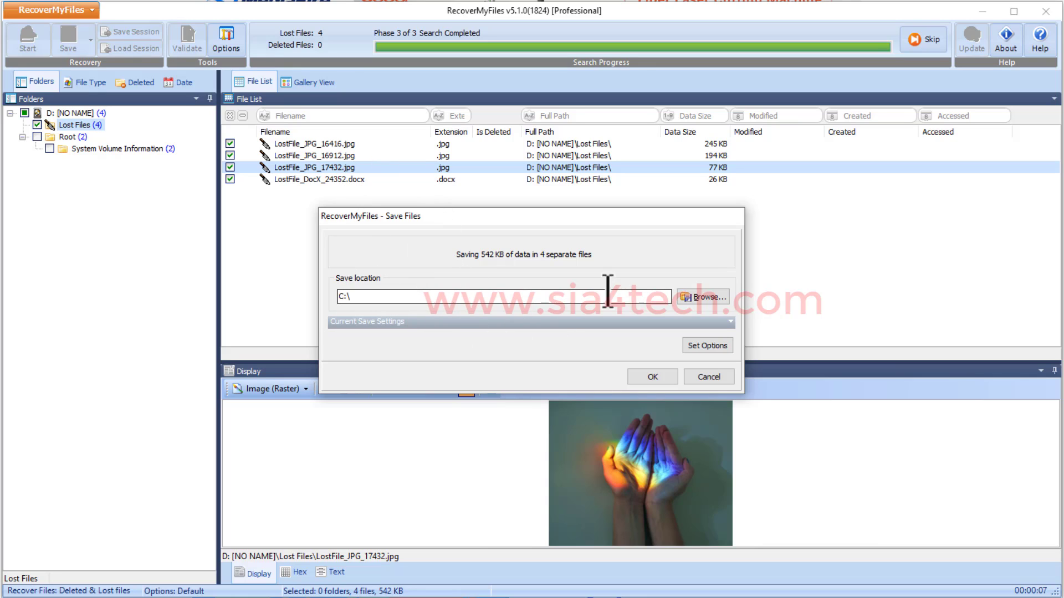
{"action": "left_click", "coordinate": [711, 300]}
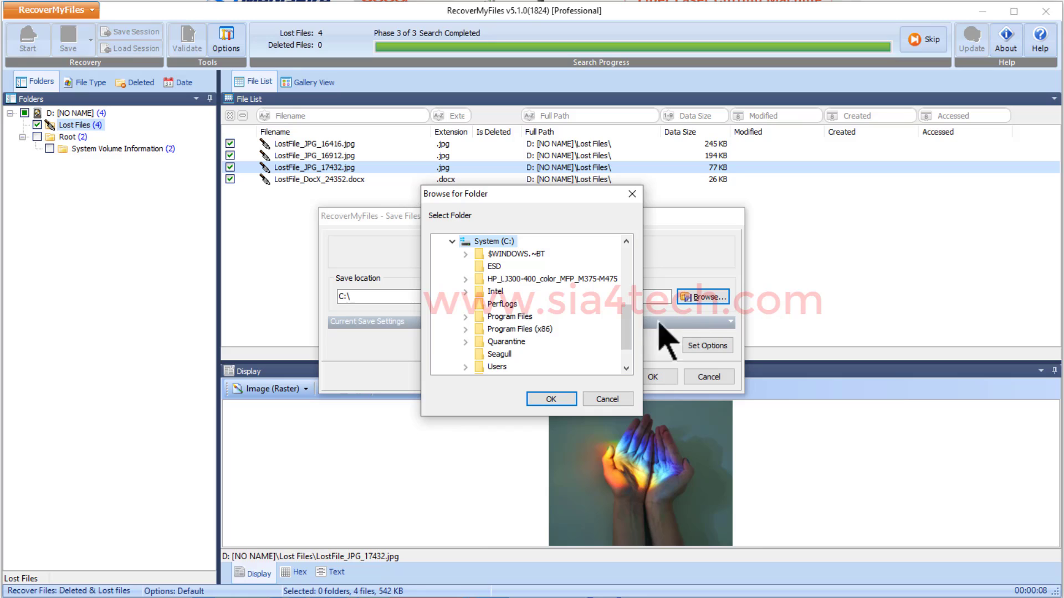
{"action": "left_click", "coordinate": [452, 242]}
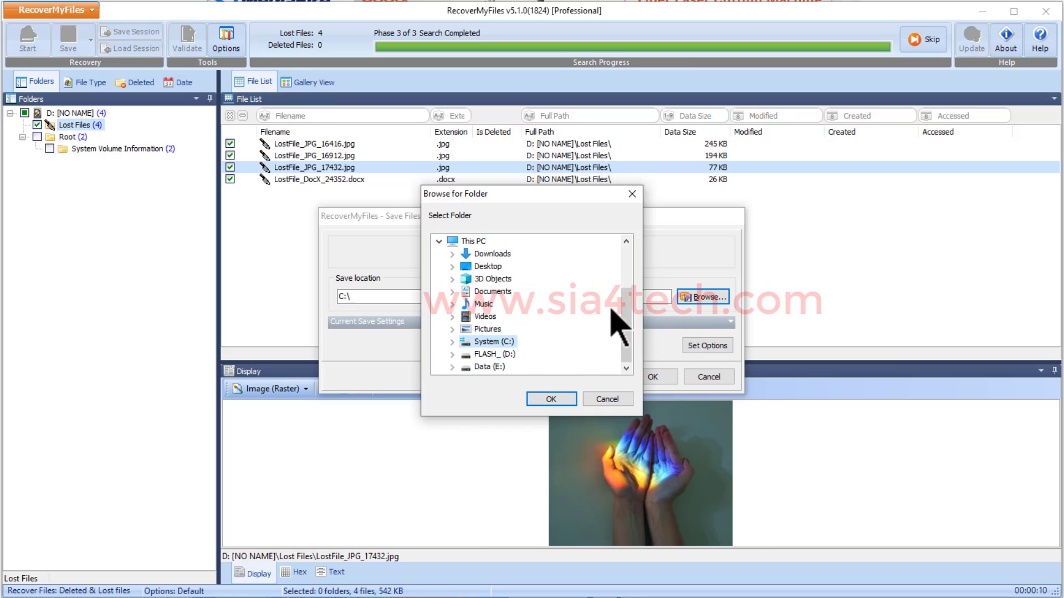
{"action": "left_click", "coordinate": [489, 367]}
{"action": "left_click", "coordinate": [551, 399]}
{"action": "left_click", "coordinate": [370, 296]}
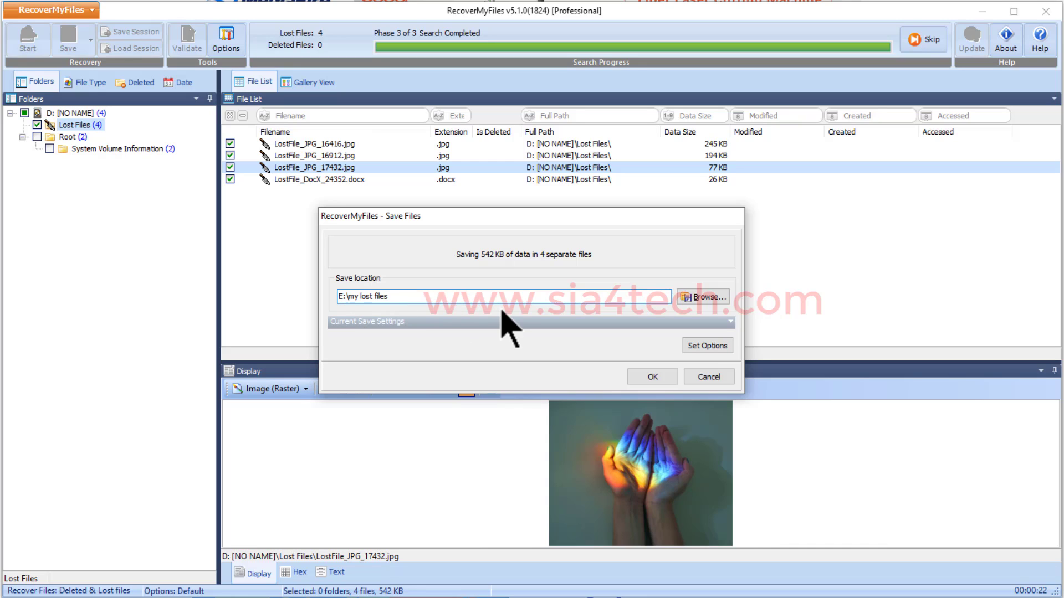
{"action": "left_click", "coordinate": [652, 379]}
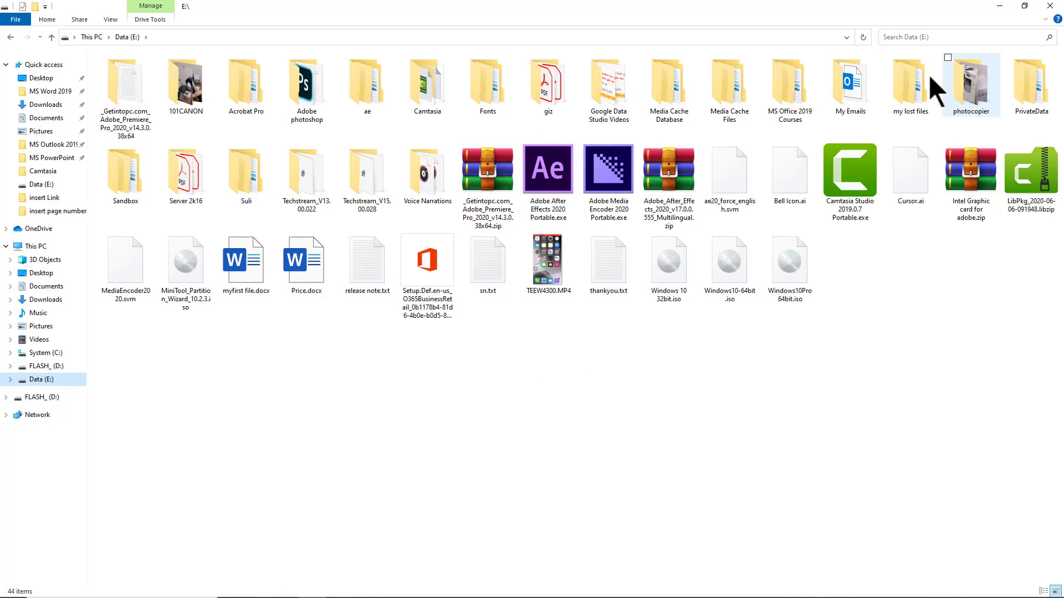
In File Explorer, open the Lost Files folder inside E:\my lost files\D [NO NAME]
{"action": "double_click", "coordinate": [912, 78]}
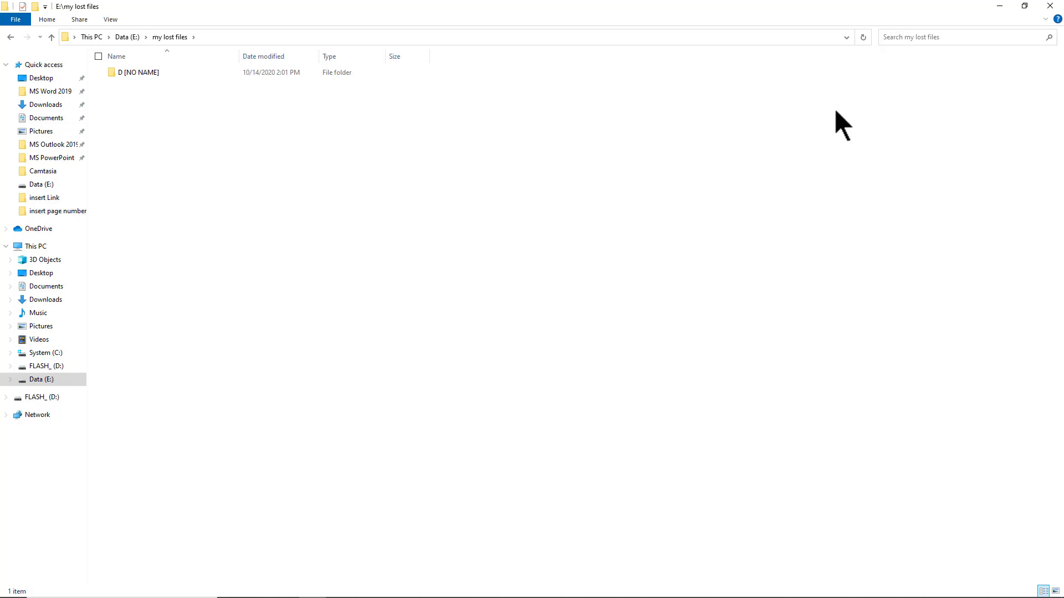
{"action": "double_click", "coordinate": [128, 72]}
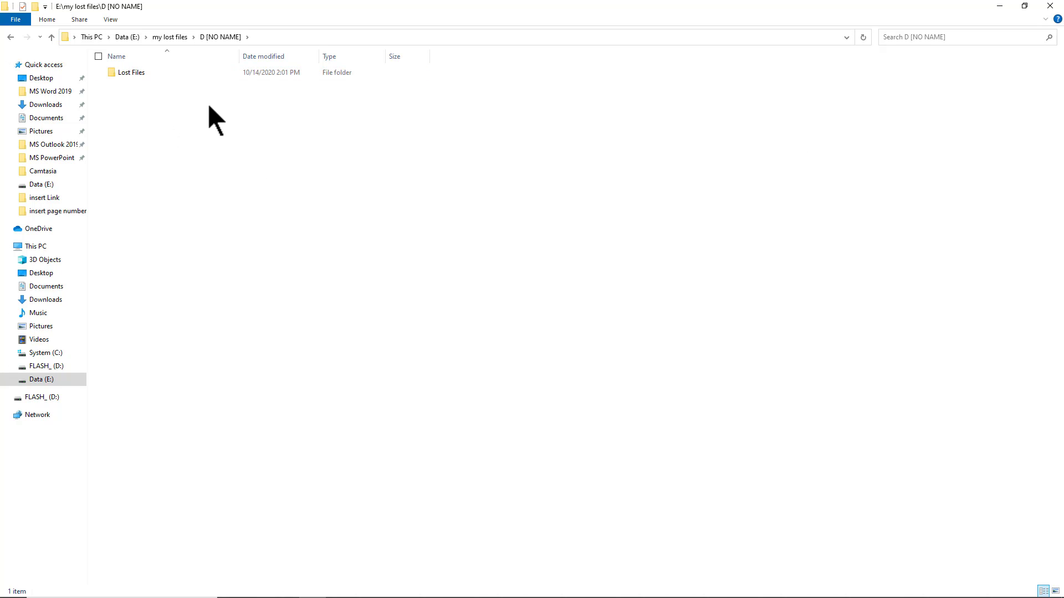
{"action": "double_click", "coordinate": [113, 72]}
Open the three recovered JPG photos and LostFile_DocX_24352.docx to check their contents, and switch back to Recover My Files
{"action": "double_click", "coordinate": [235, 81]}
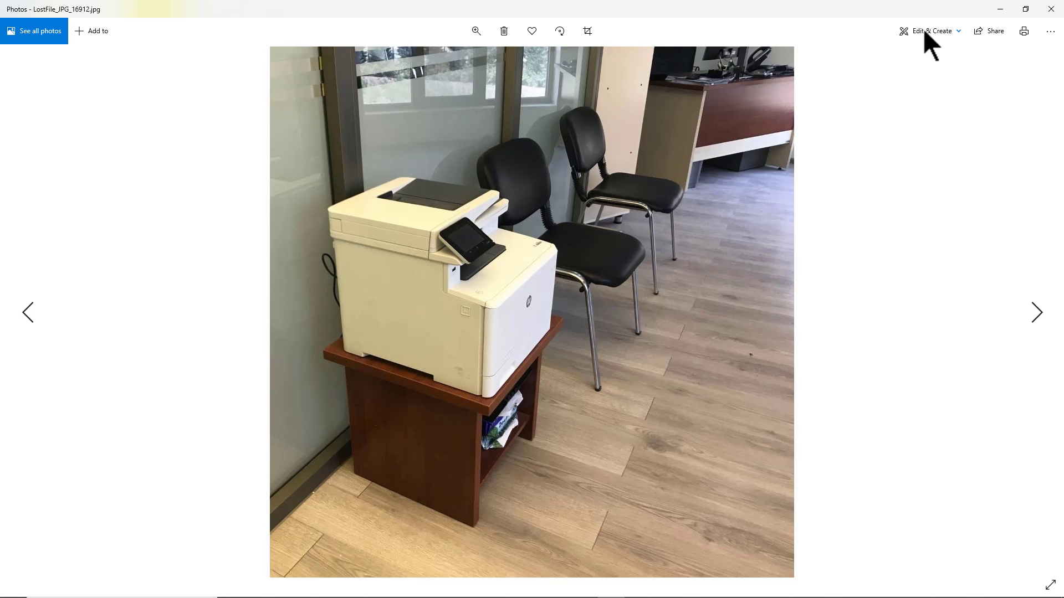
{"action": "left_click", "coordinate": [1051, 8]}
{"action": "double_click", "coordinate": [324, 111]}
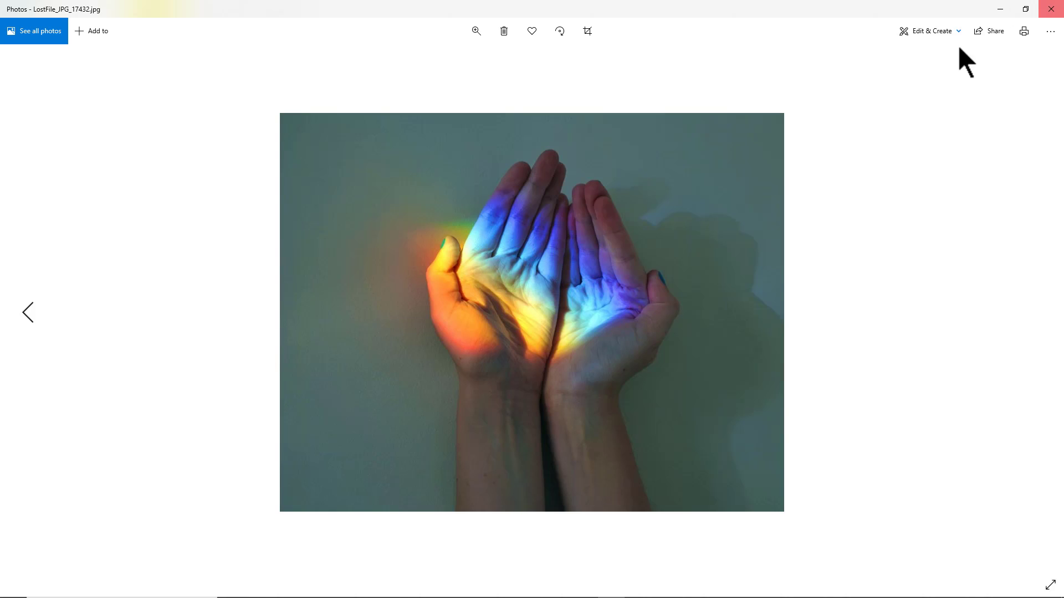
{"action": "left_click", "coordinate": [1051, 9]}
{"action": "double_click", "coordinate": [206, 106]}
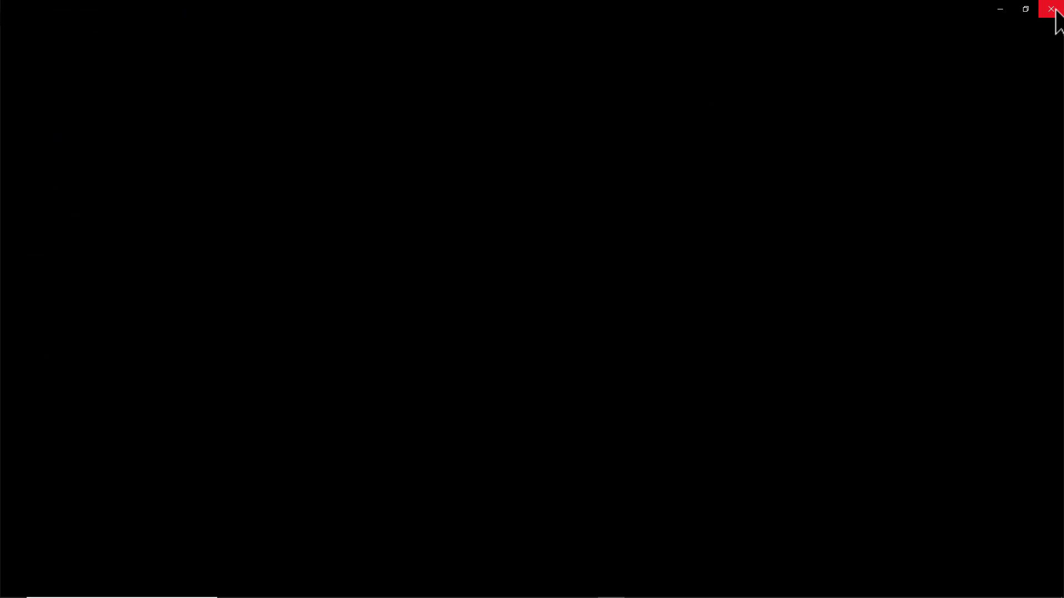
{"action": "left_click", "coordinate": [1055, 9]}
{"action": "double_click", "coordinate": [127, 96]}
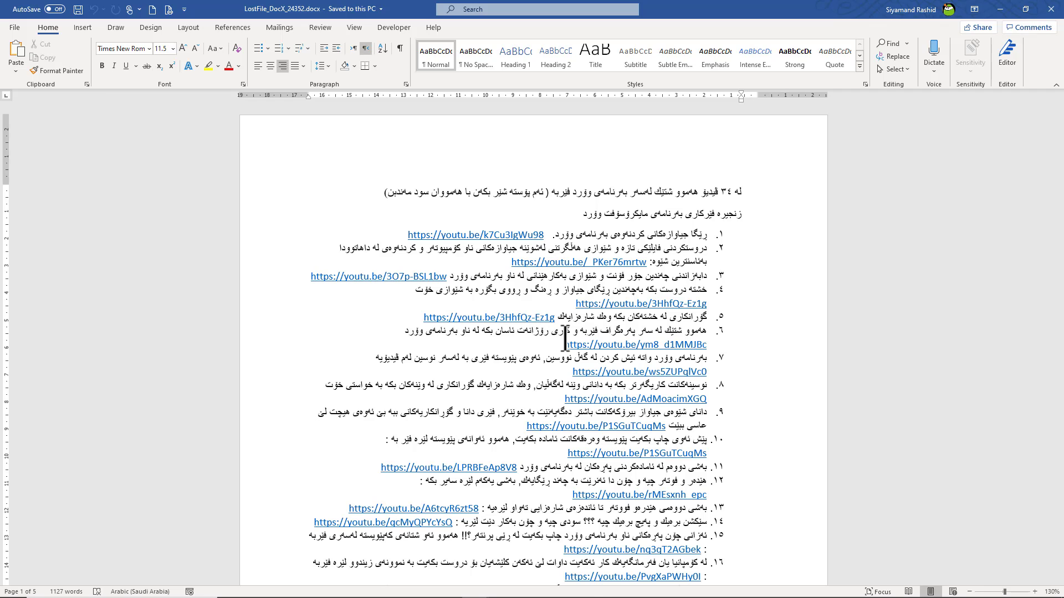
{"action": "key", "text": "alt+Tab"}
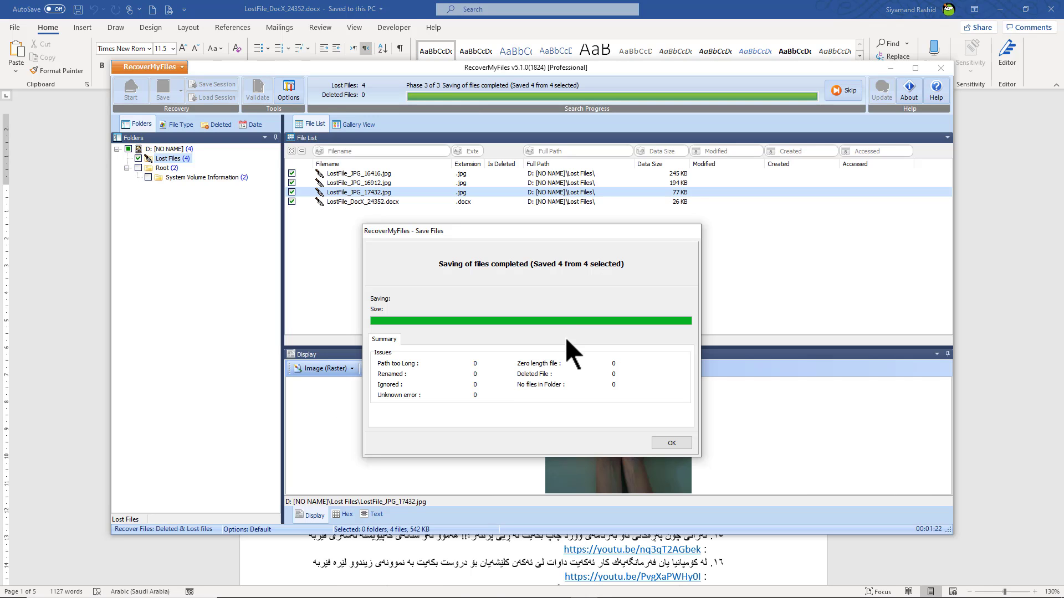